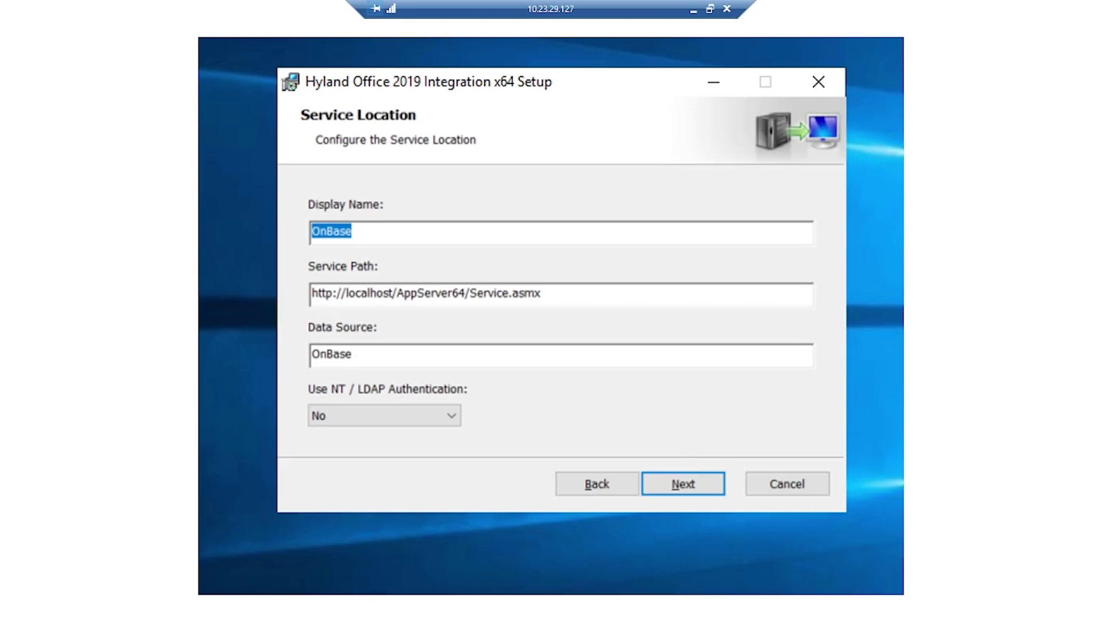
pyautogui.press('Return')
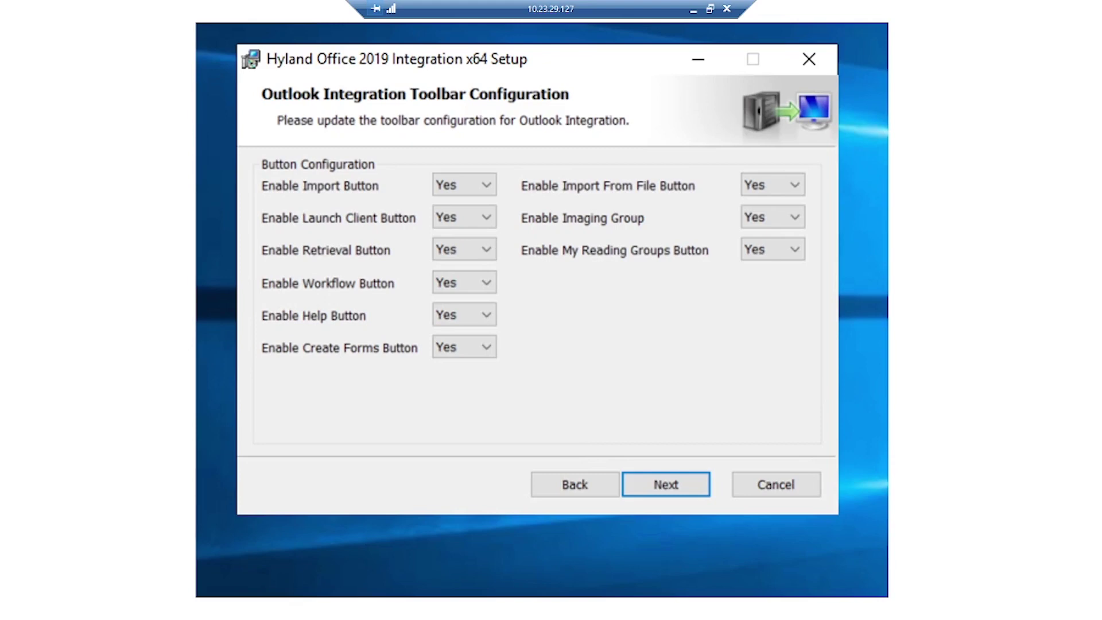
pyautogui.press('Return')
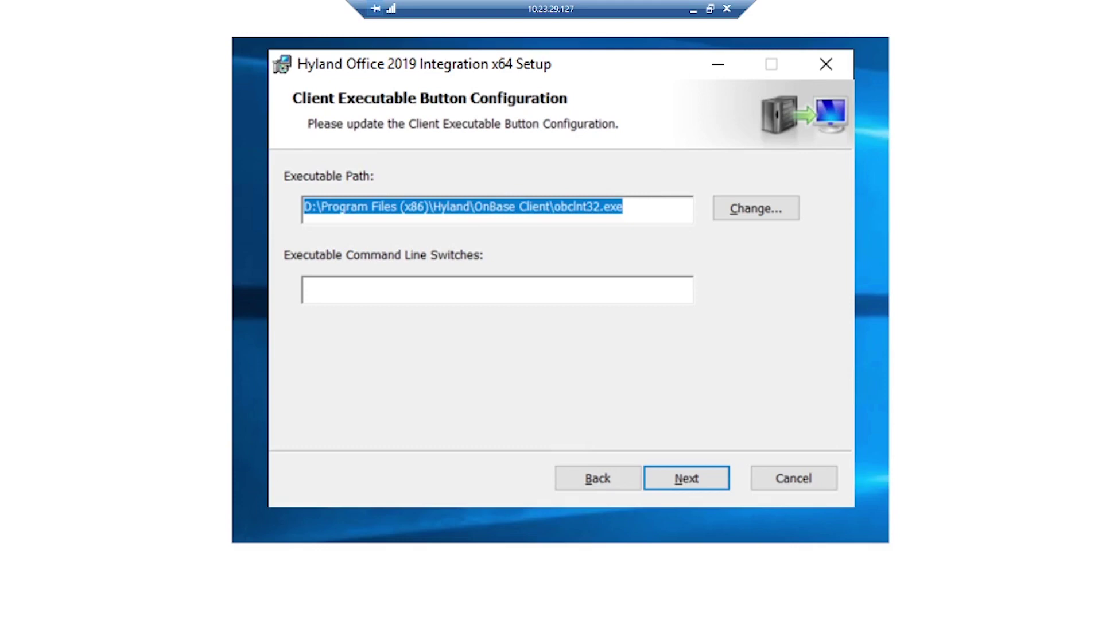
pyautogui.press('Return')
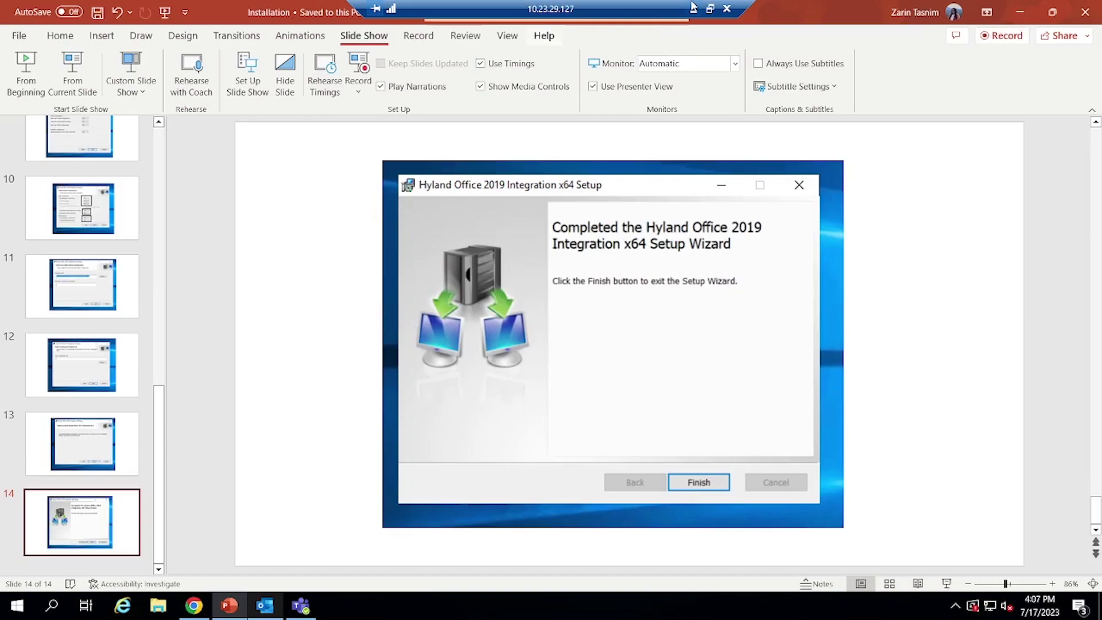
# Step: Switch to Outlook and preview the OnBase document retrieval window, closing it without searching
pyautogui.click(1019, 12)
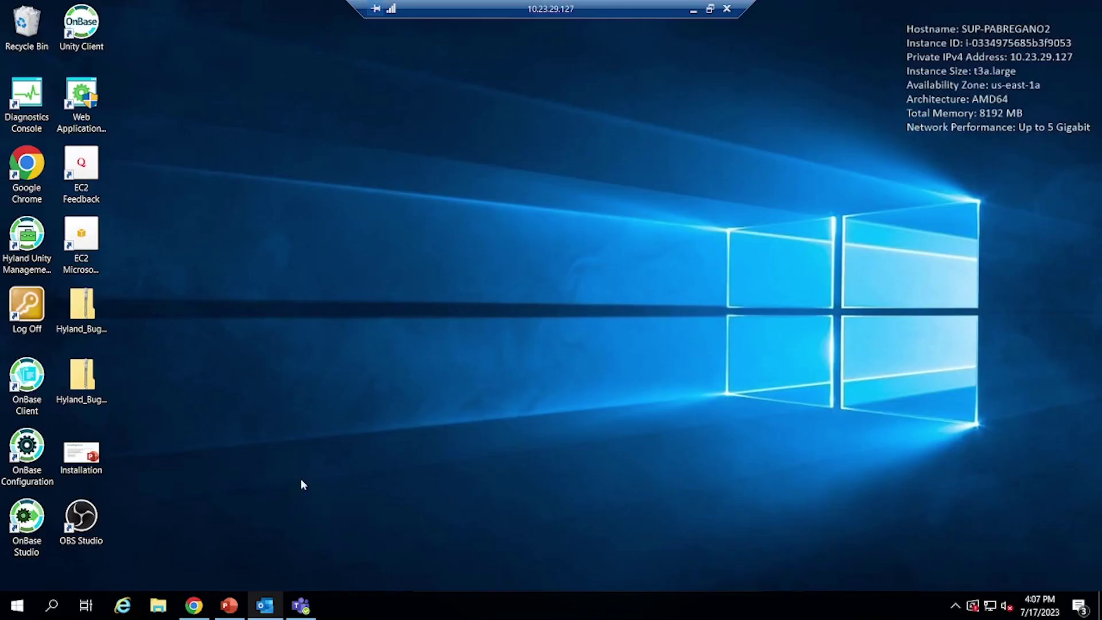
pyautogui.click(265, 605)
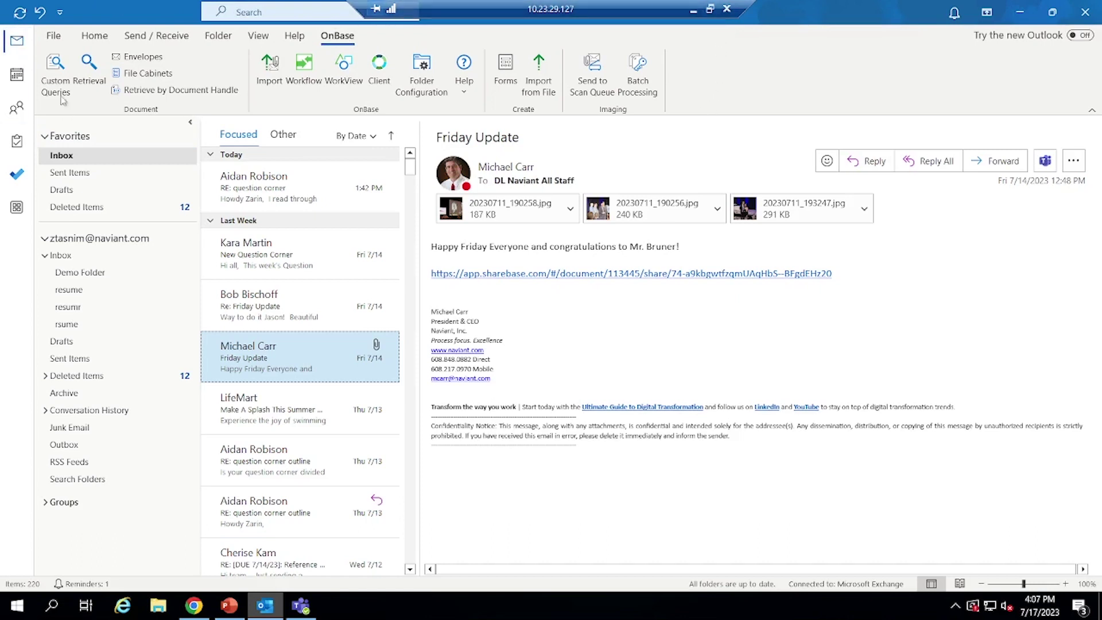
pyautogui.click(94, 64)
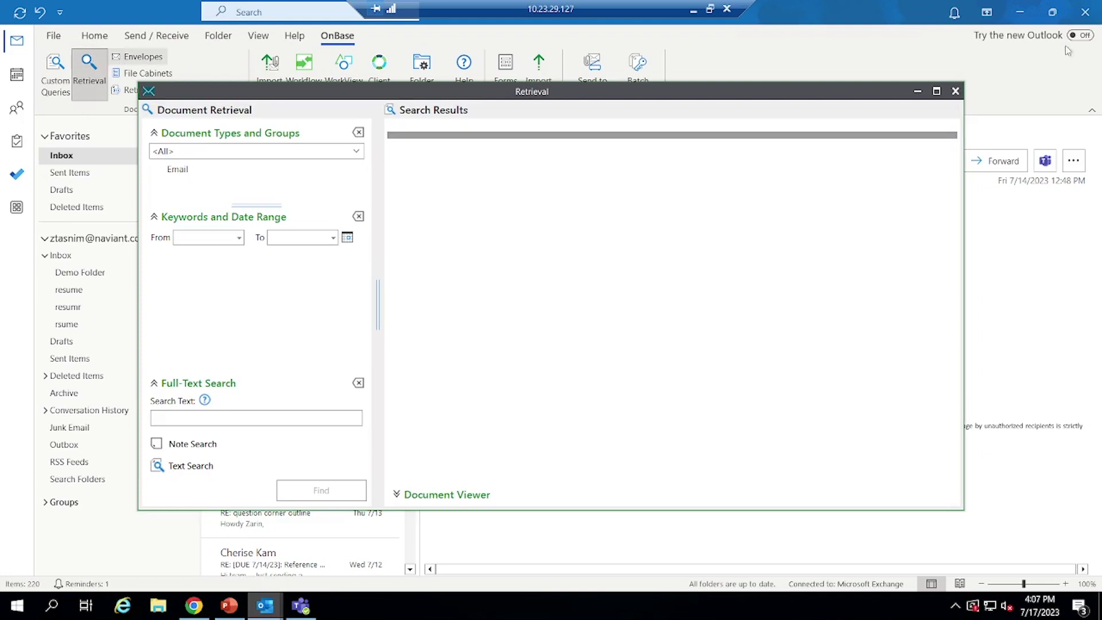
pyautogui.click(955, 90)
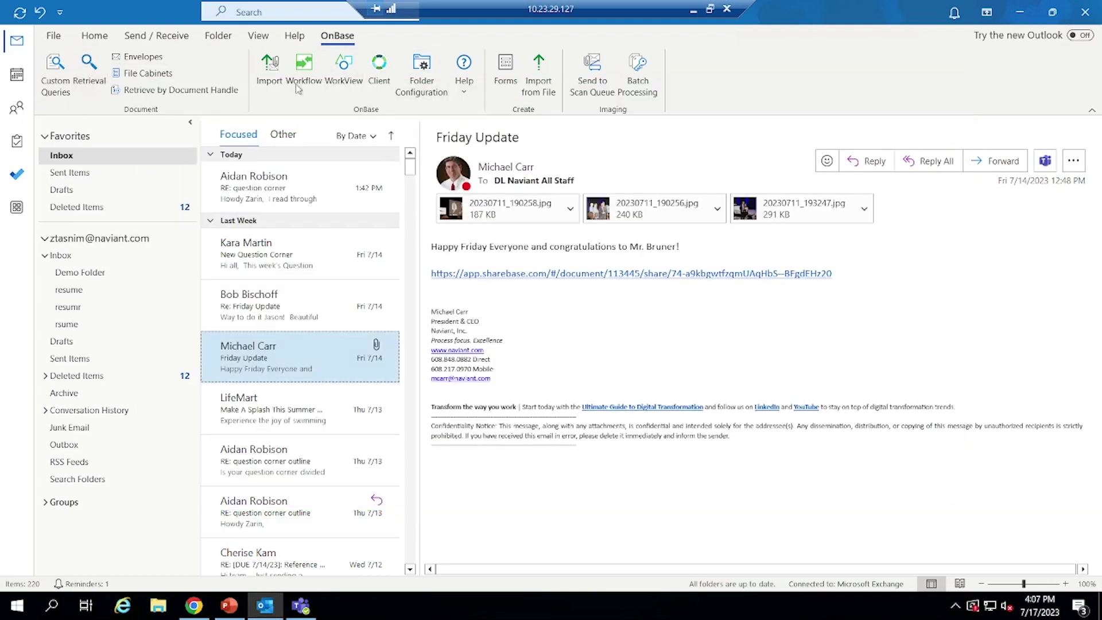
# Step: Preview the OnBase import form for the Friday Update email and close the message without importing
pyautogui.click(267, 68)
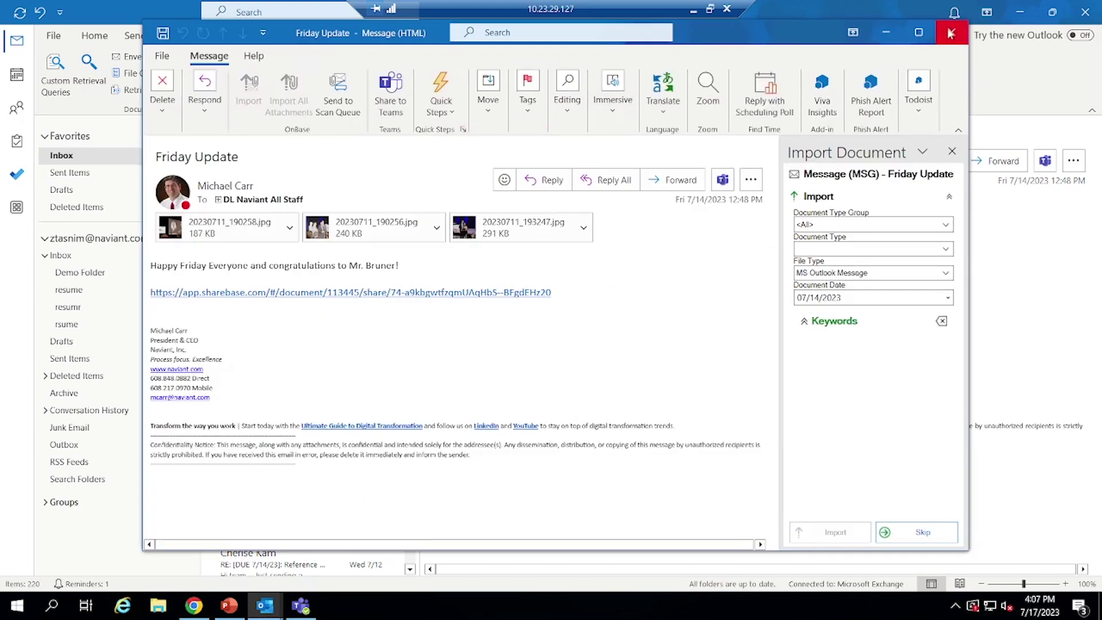
pyautogui.click(950, 33)
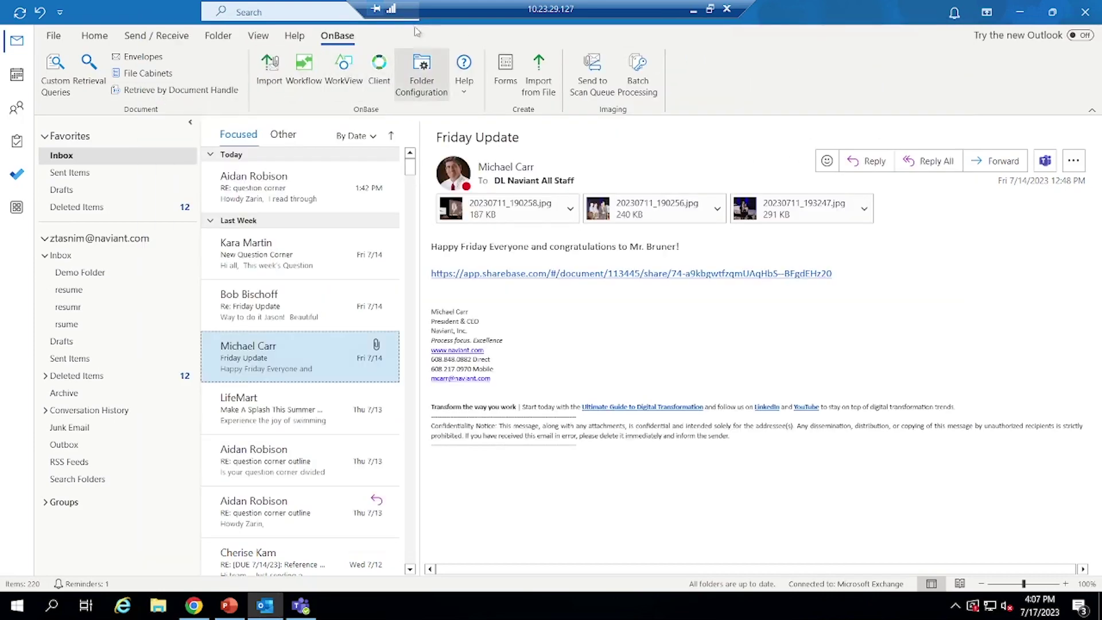
pyautogui.click(383, 85)
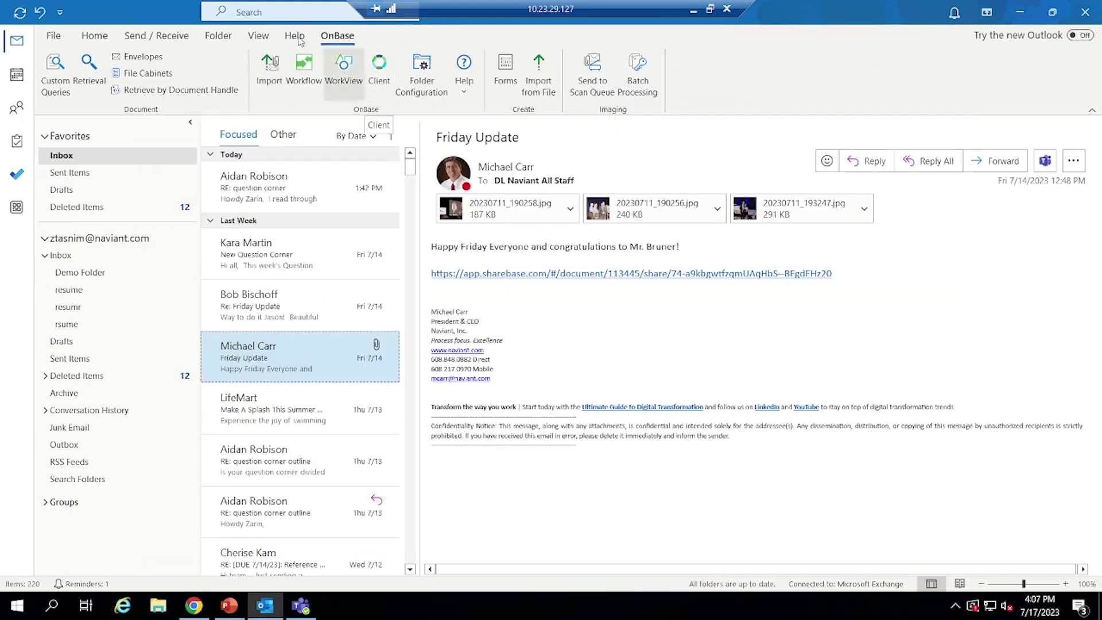
pyautogui.click(290, 68)
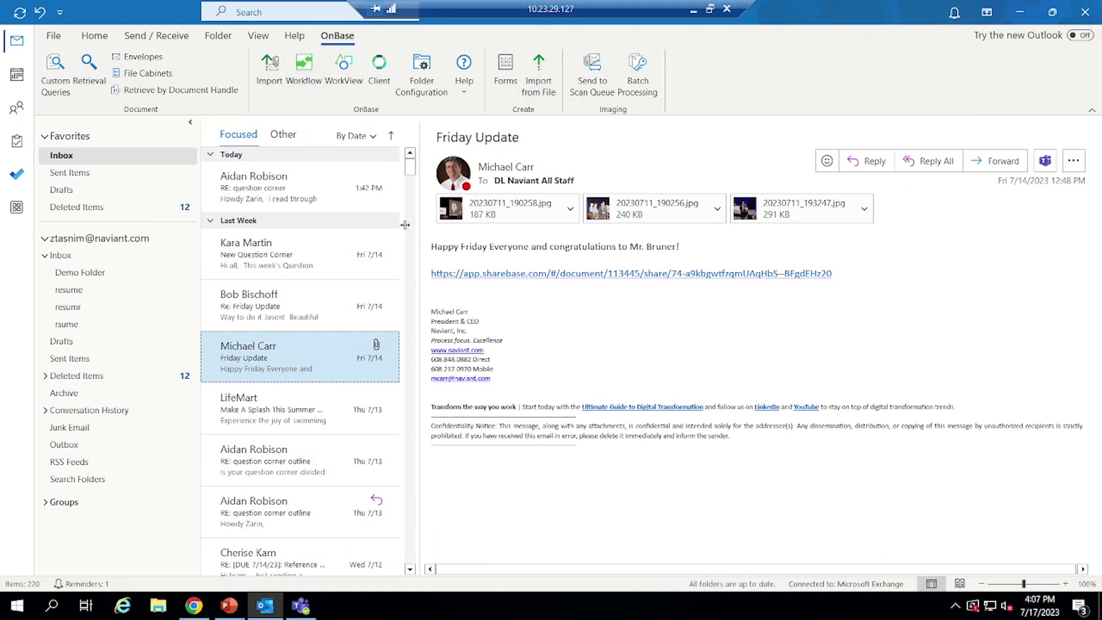
pyautogui.click(608, 97)
# Step: Review the OnBase button, import and launch client options and return to the account information
pyautogui.click(60, 38)
pyautogui.click(38, 103)
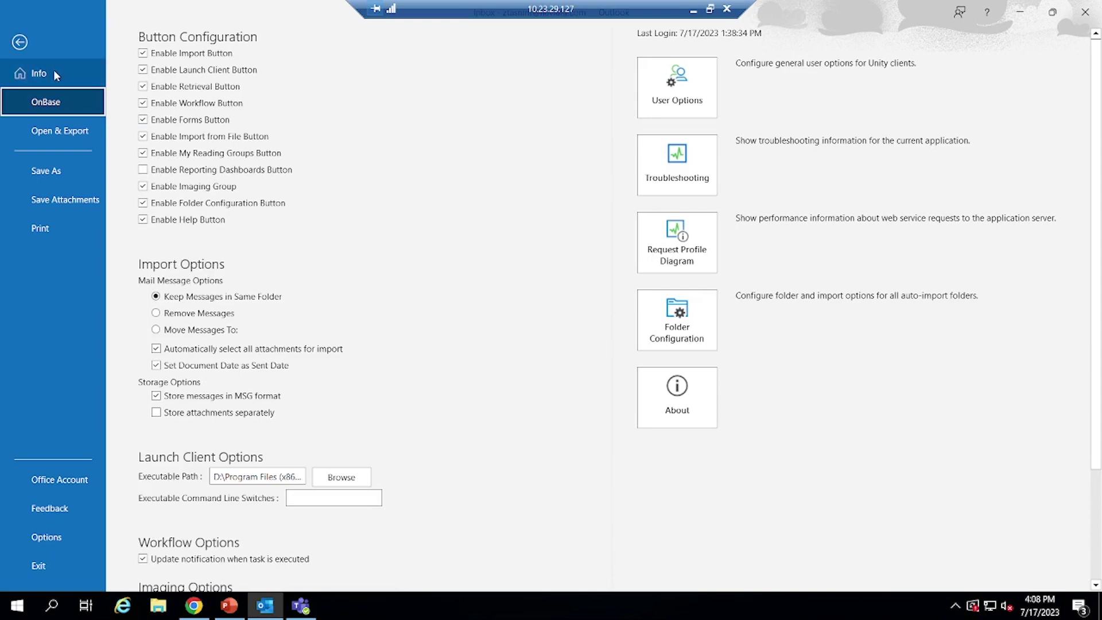
pyautogui.click(25, 70)
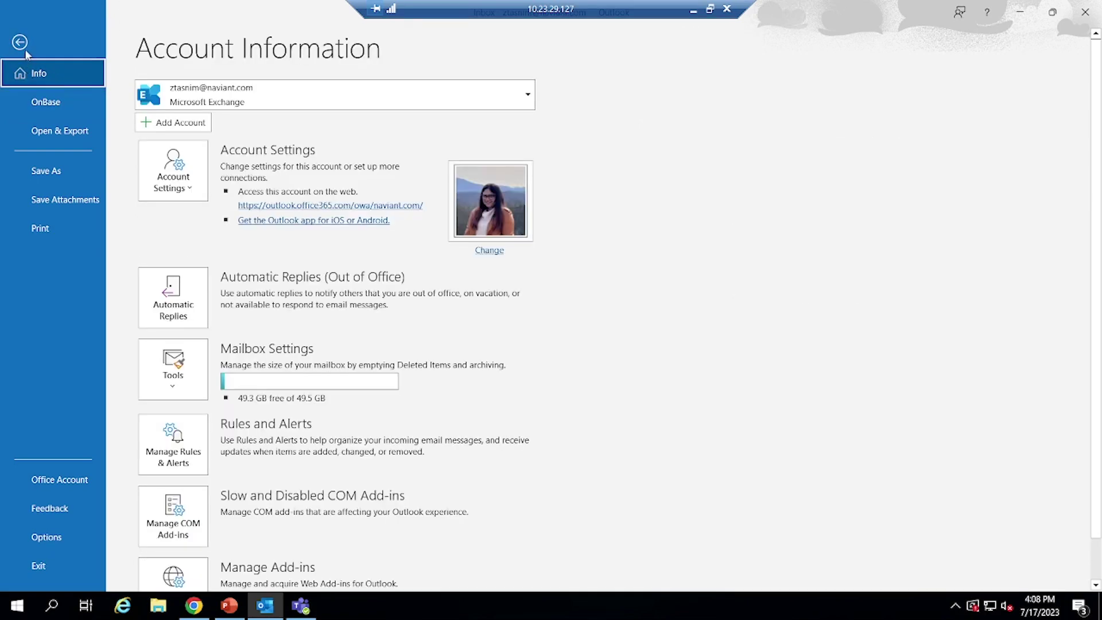
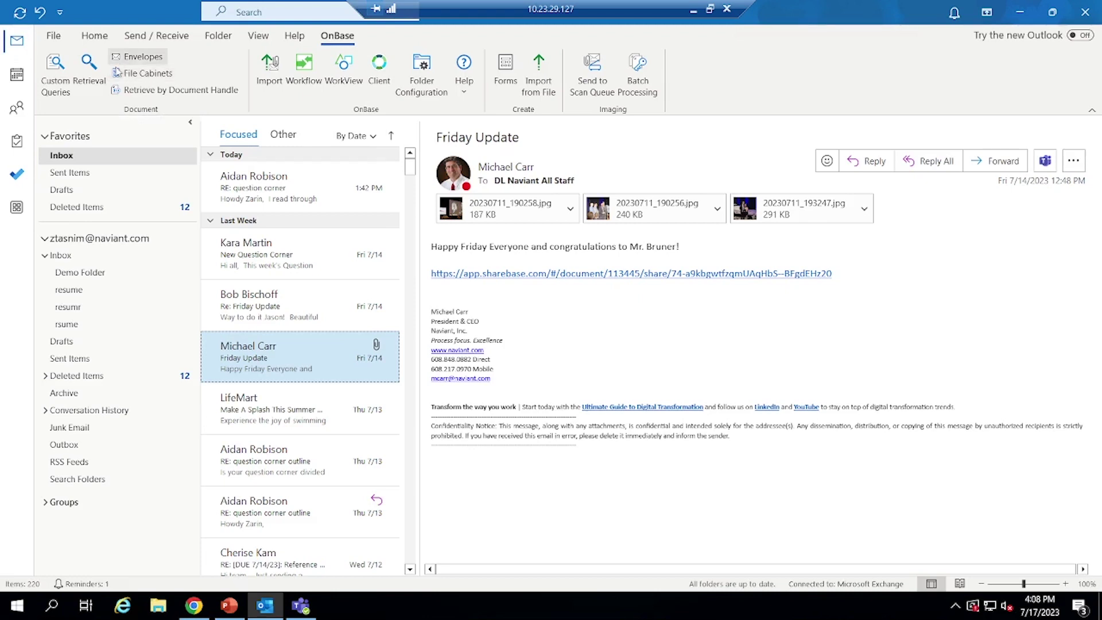
# Step: Open the OnBase folder configuration and try to create a new mail folder named resume under the Inbox
pyautogui.click(425, 66)
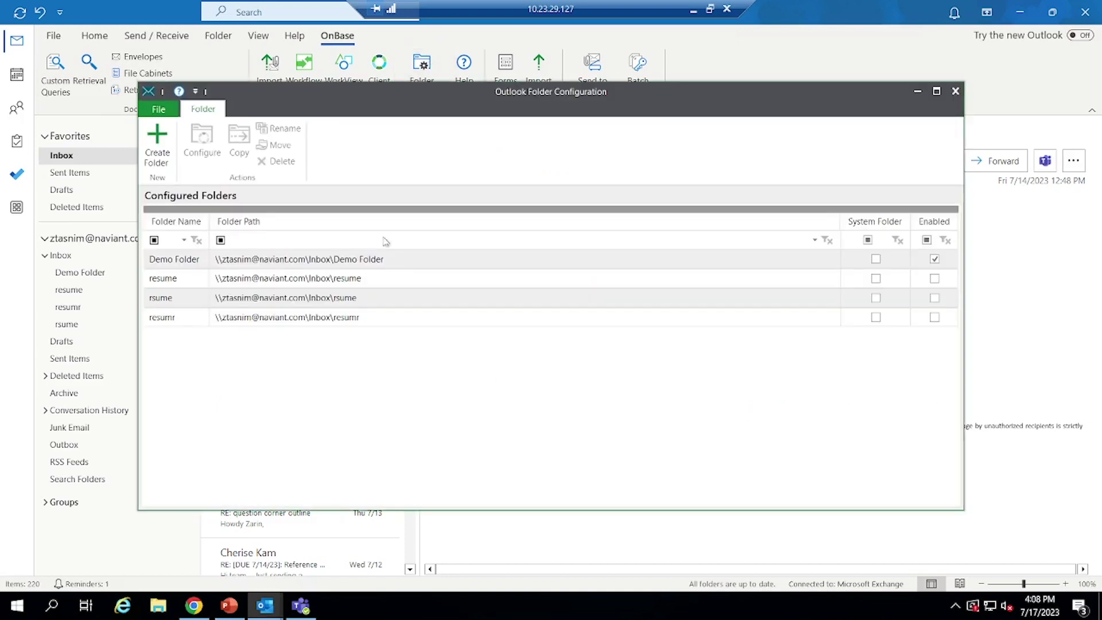
pyautogui.click(162, 143)
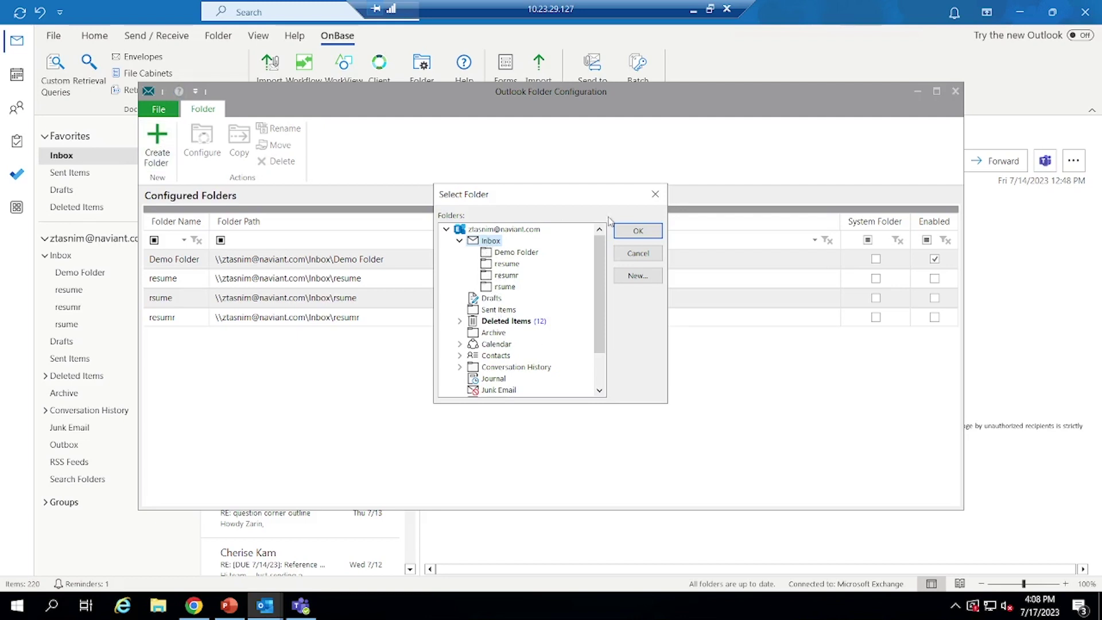
pyautogui.click(638, 275)
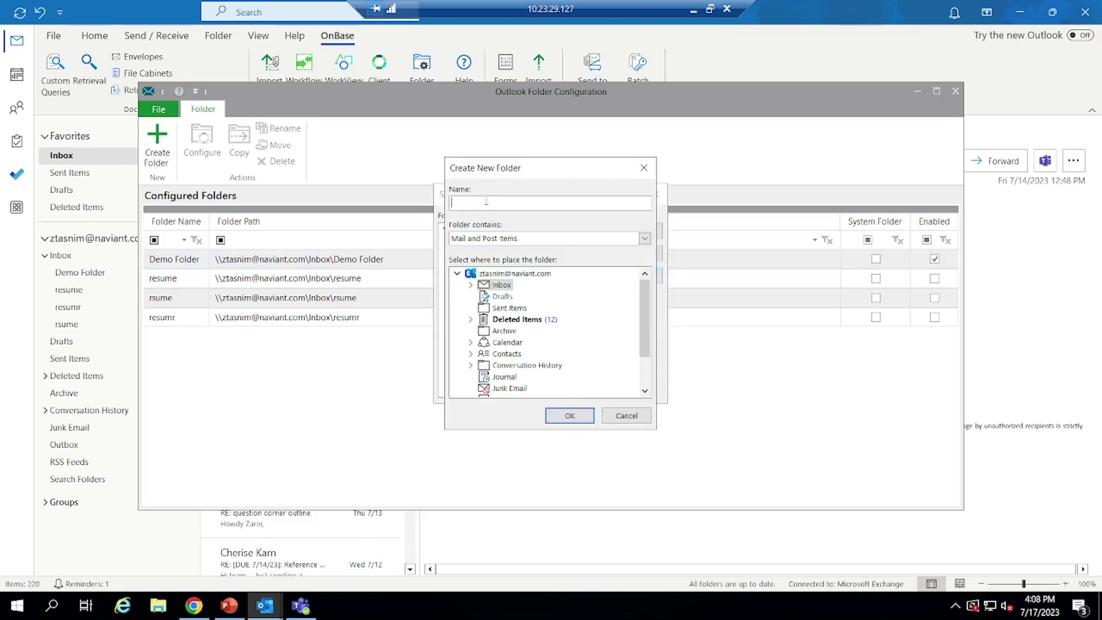
pyautogui.write('resume')
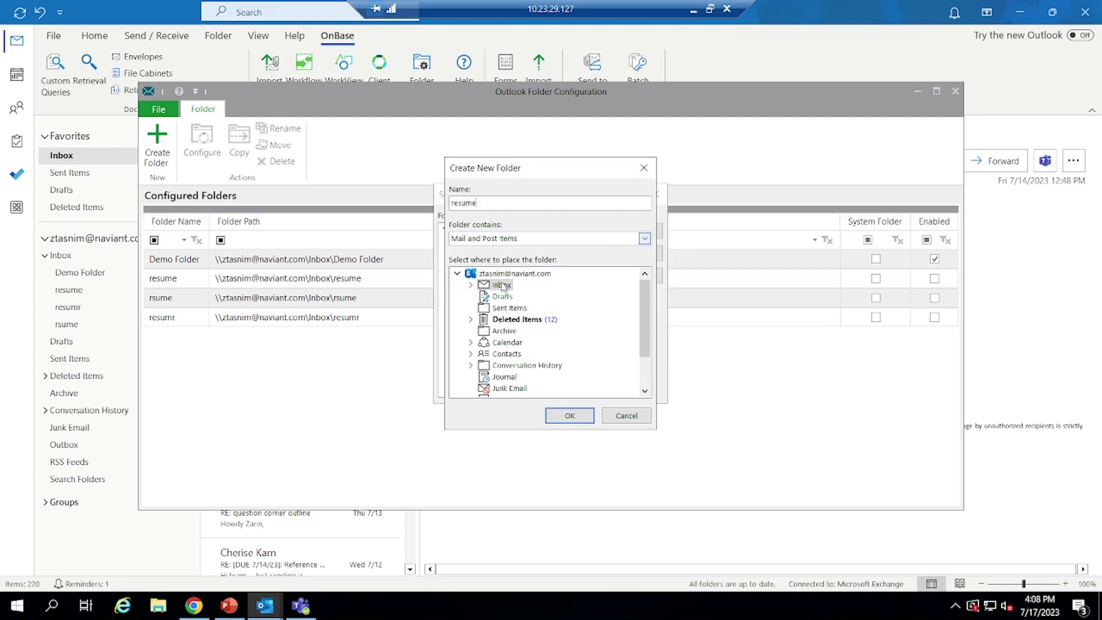
pyautogui.click(569, 416)
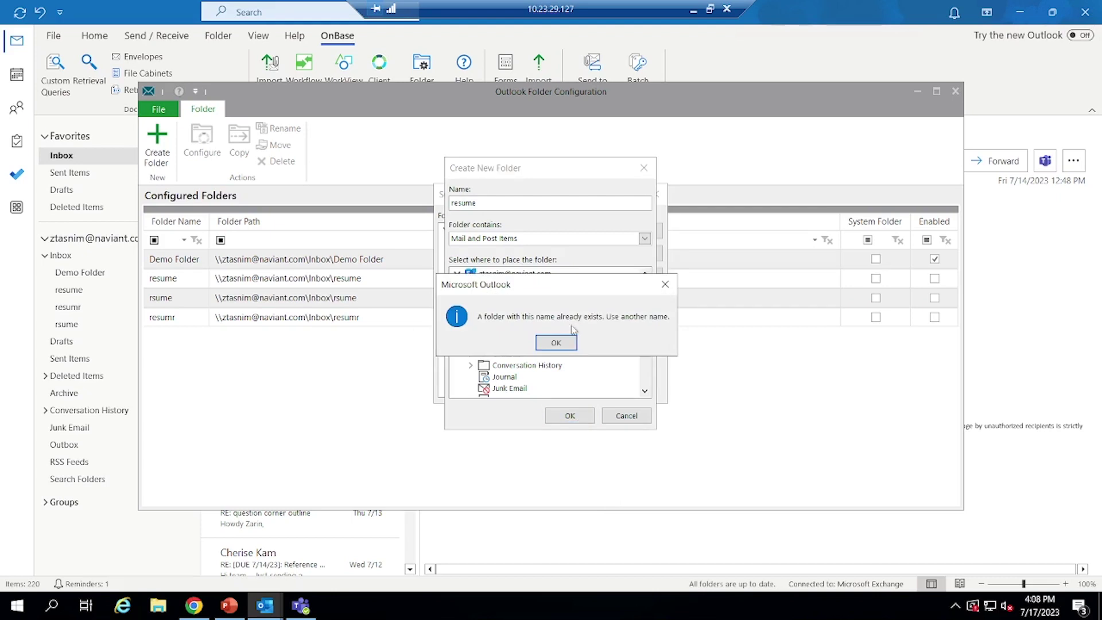
pyautogui.click(562, 340)
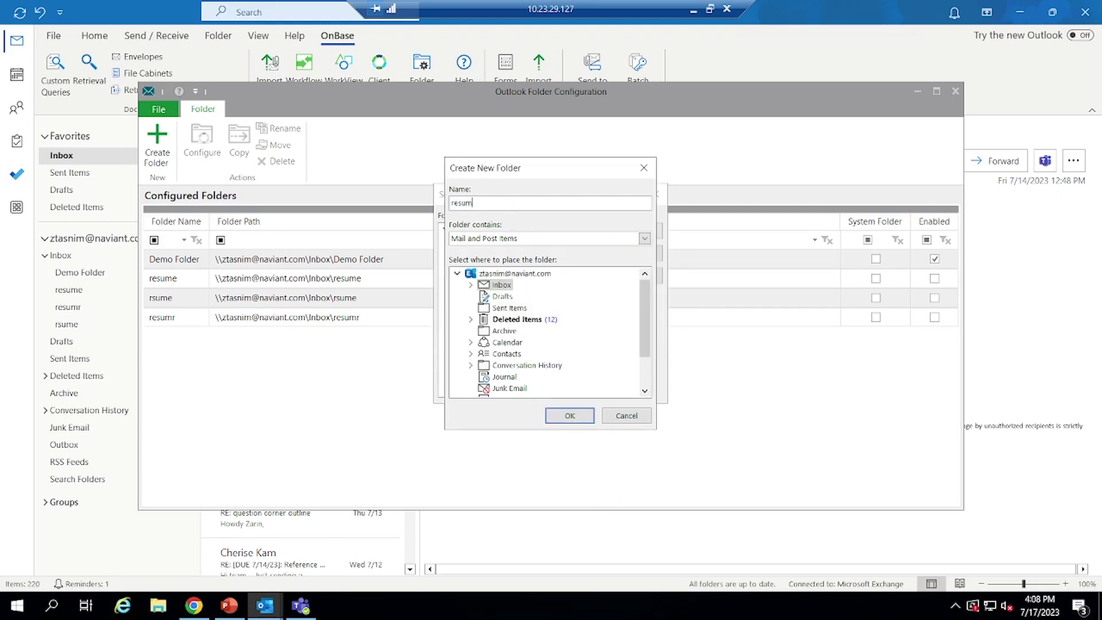
# Step: Create the Inbox subfolder as resu and choose it as the folder to configure for OnBase
pyautogui.click(585, 416)
pyautogui.click(502, 264)
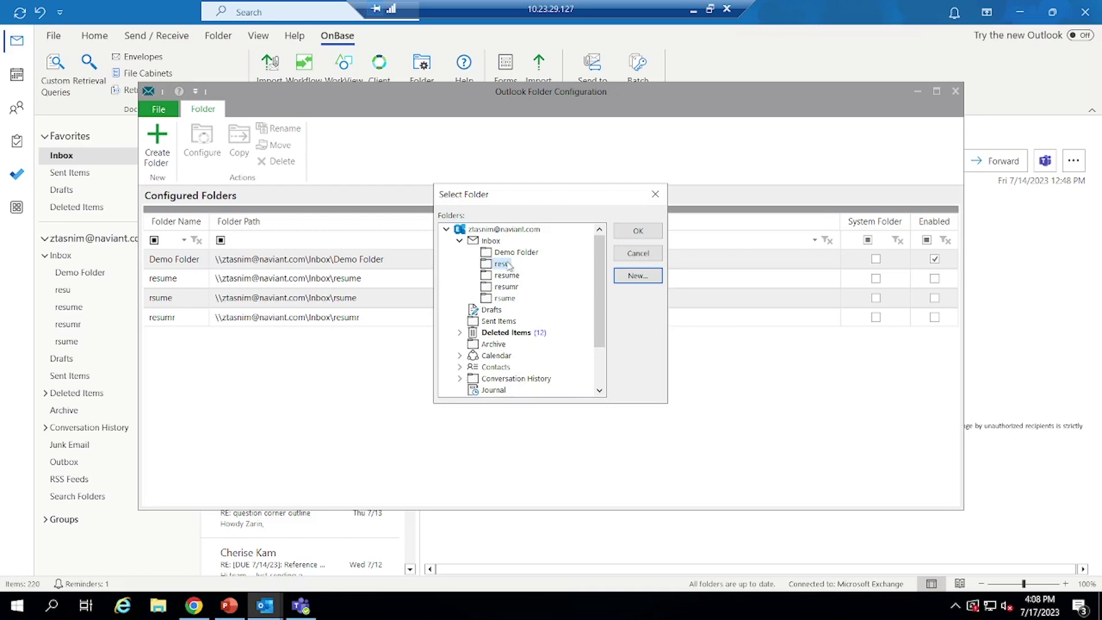
pyautogui.click(637, 231)
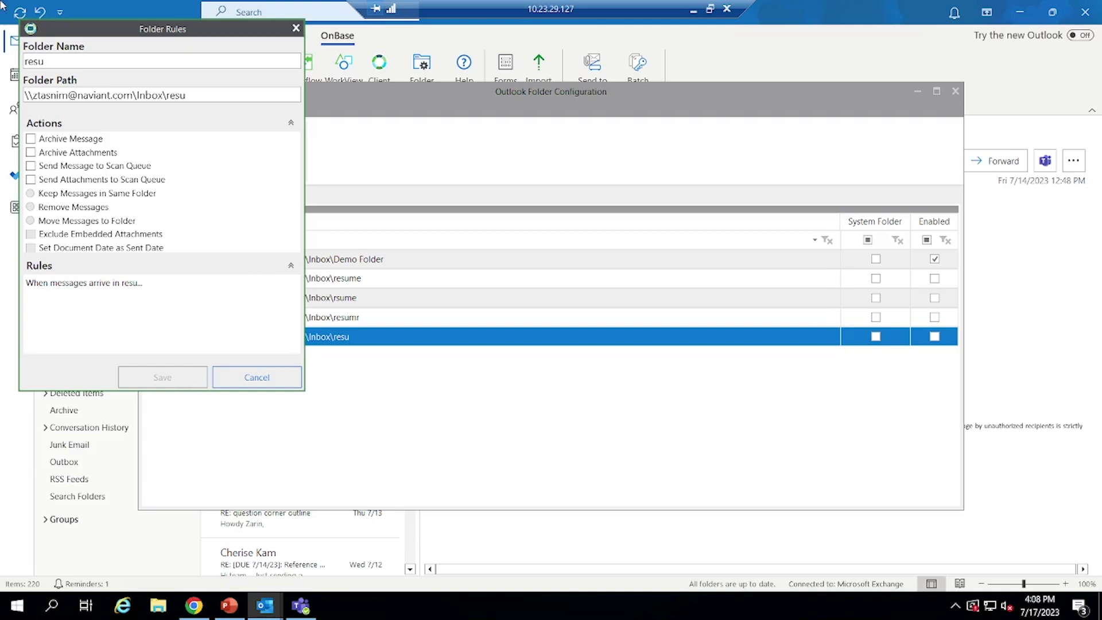
# Step: Set the resu folder to archive messages with document type group TEST and document type Email, and close the rules without saving
pyautogui.click(31, 138)
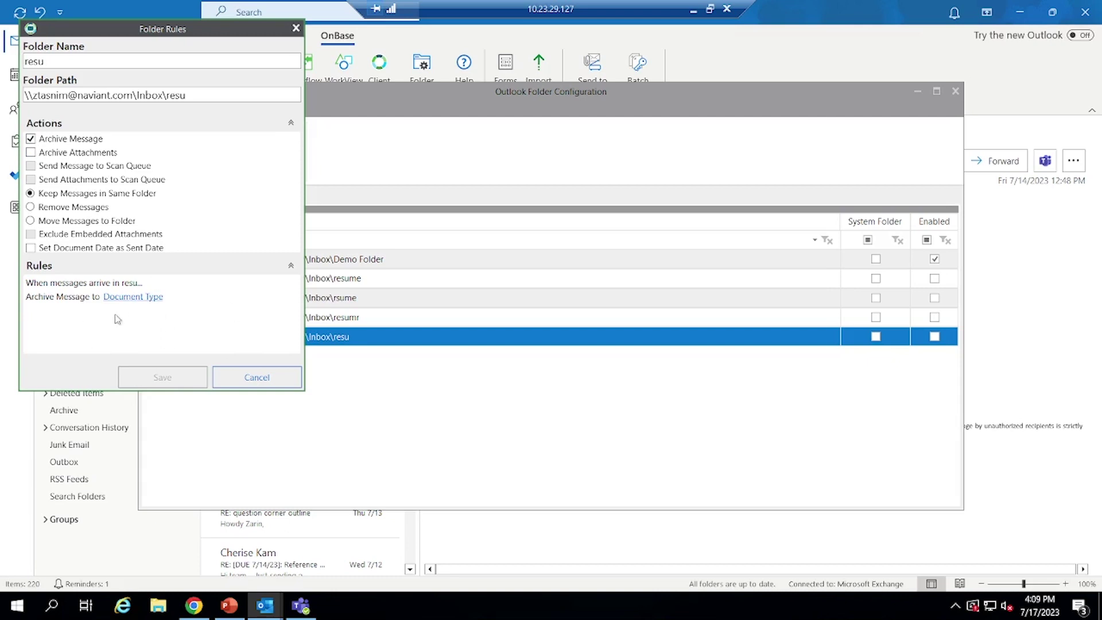
pyautogui.click(134, 298)
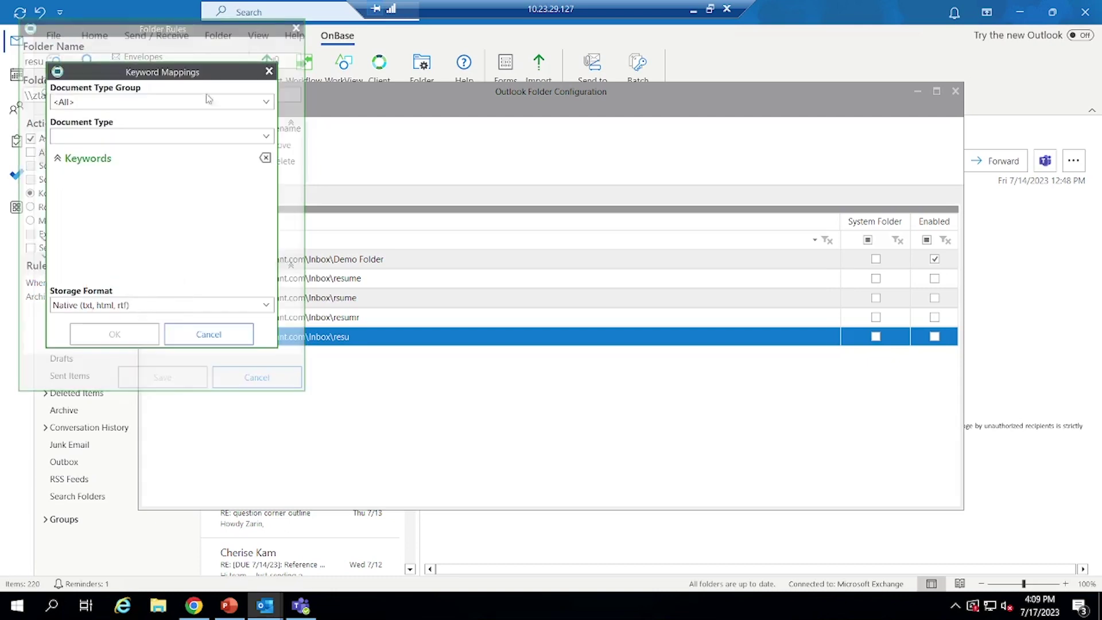
pyautogui.click(115, 101)
pyautogui.click(74, 142)
pyautogui.click(152, 138)
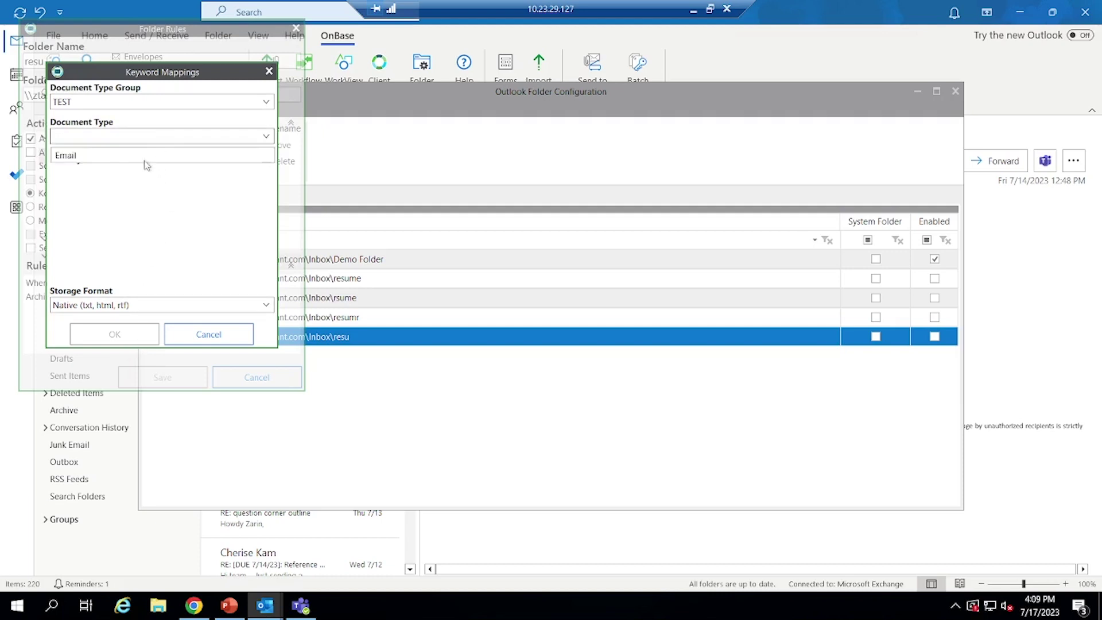
pyautogui.click(131, 155)
pyautogui.click(115, 334)
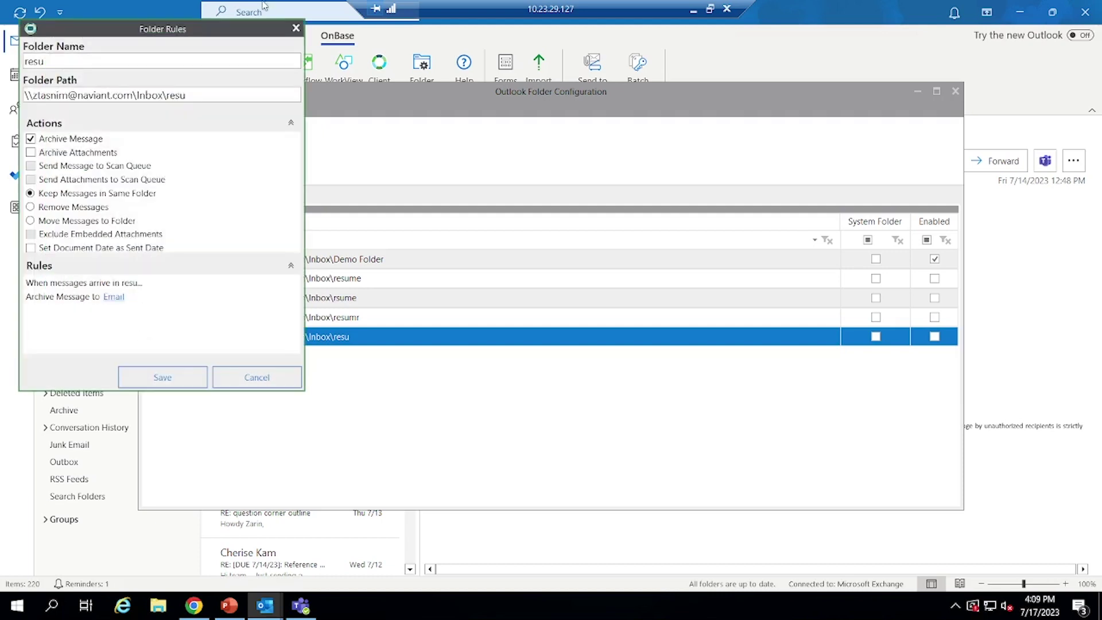
pyautogui.click(294, 30)
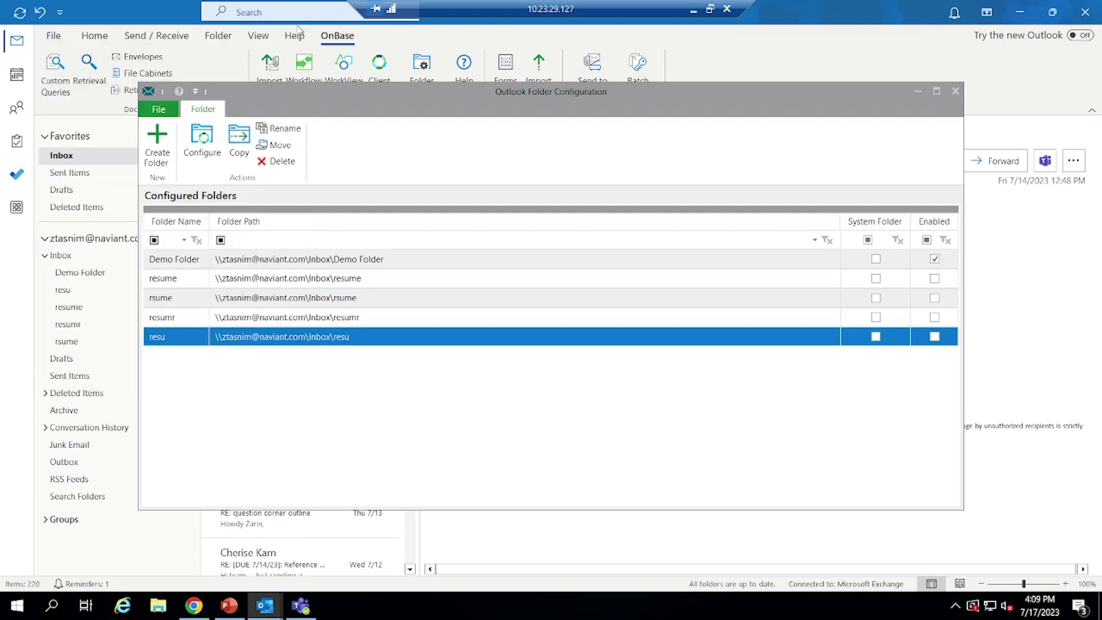
# Step: Close the folder configuration and move the Friday Update email into Demo Folder for import into OnBase
pyautogui.click(954, 91)
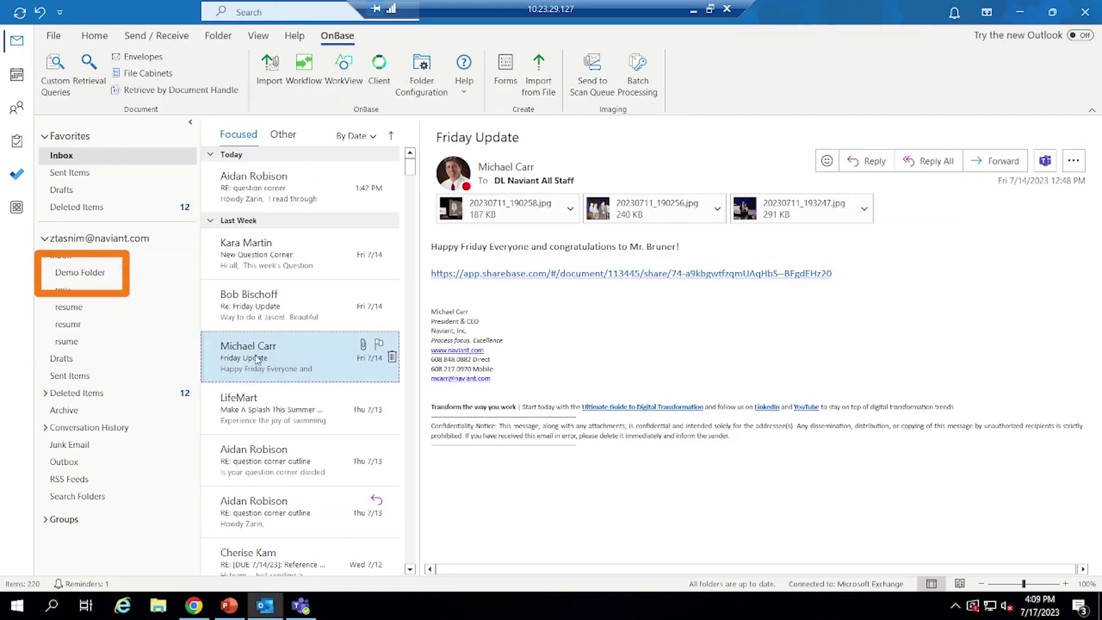
pyautogui.moveTo(69, 278); pyautogui.dragTo(109, 279)
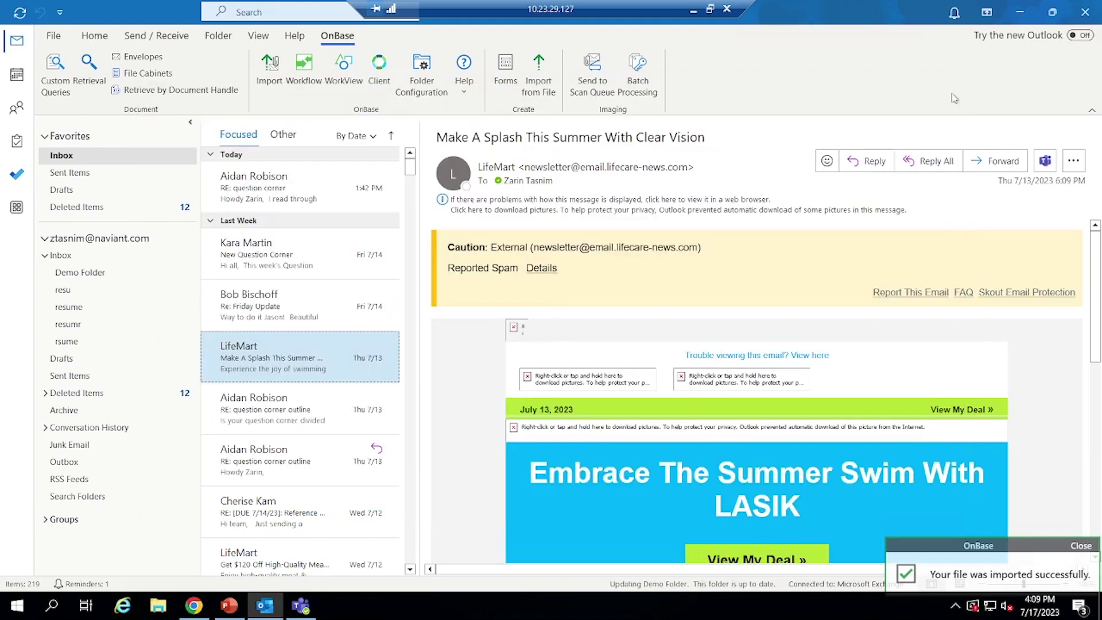
pyautogui.click(954, 96)
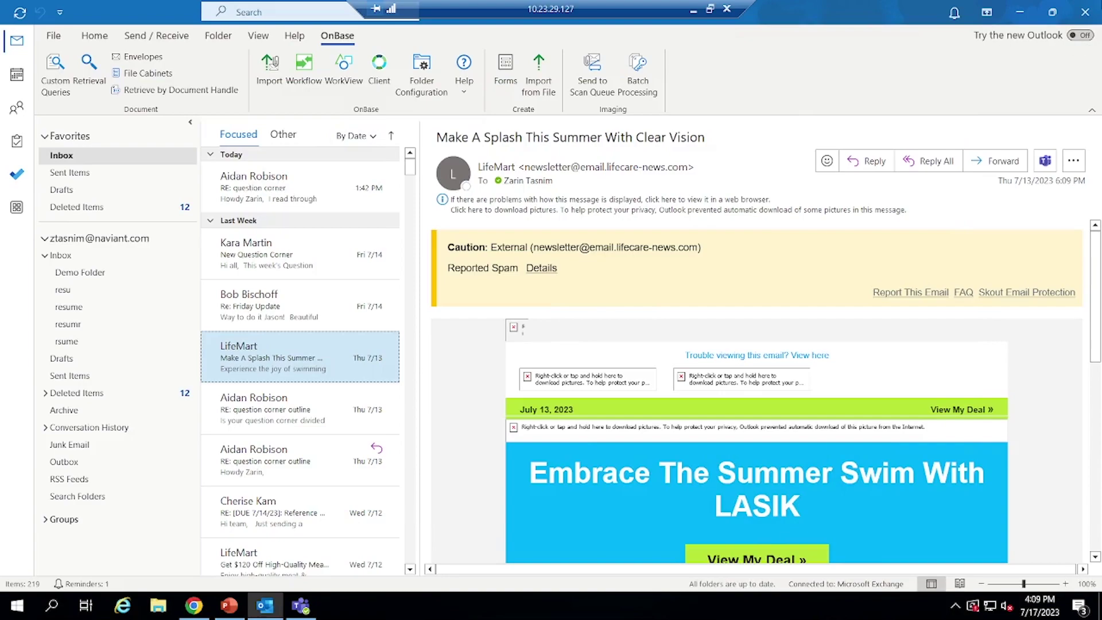
# Step: Minimize Outlook and the remote desktop session
pyautogui.click(1019, 12)
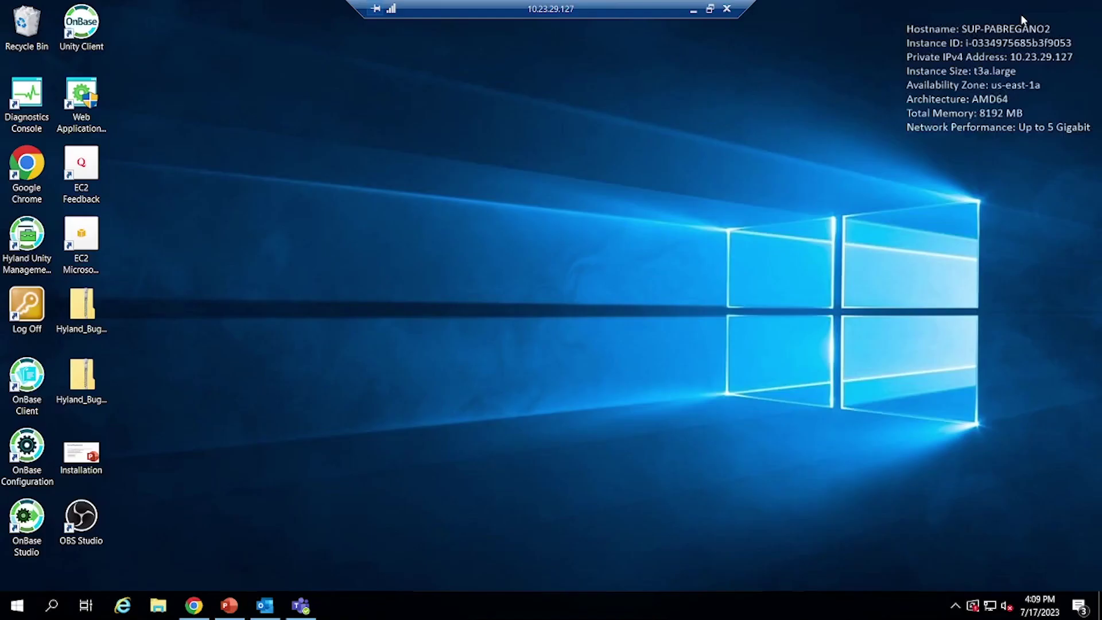
pyautogui.click(694, 9)
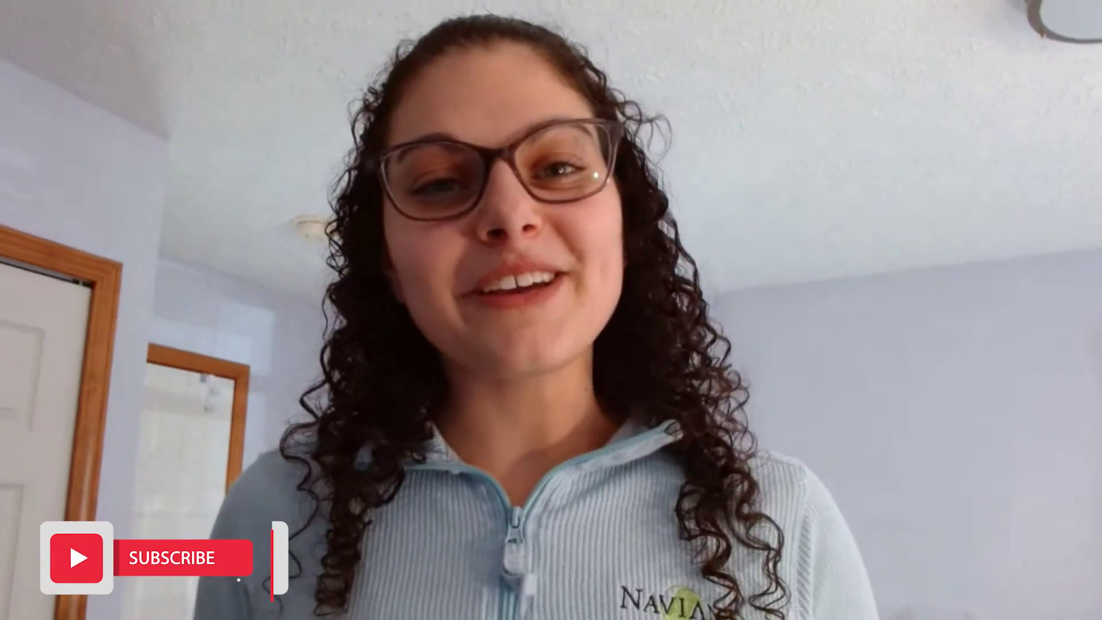